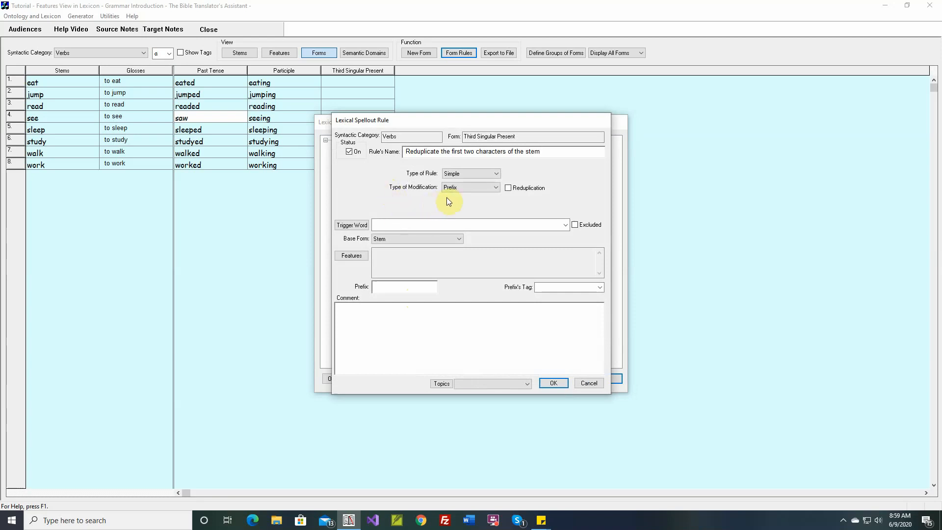
click(470, 189)
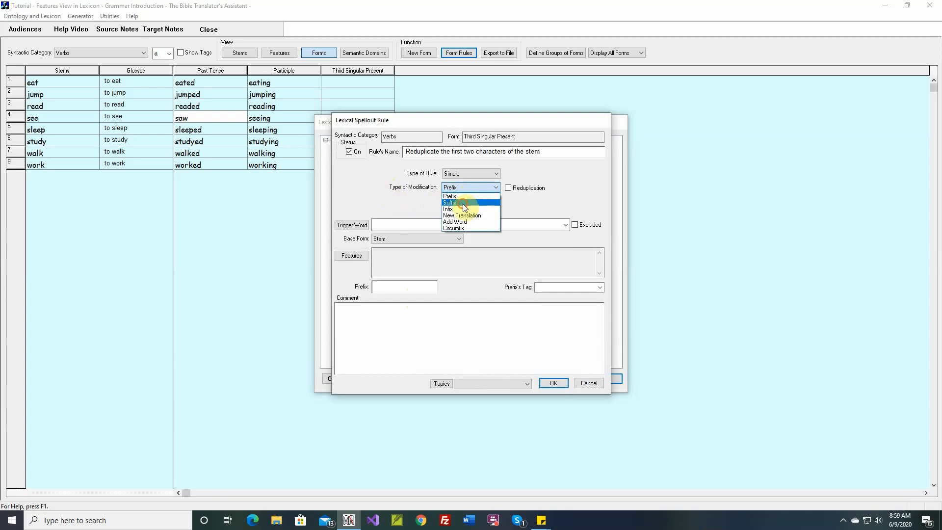
click(463, 205)
click(475, 188)
click(466, 208)
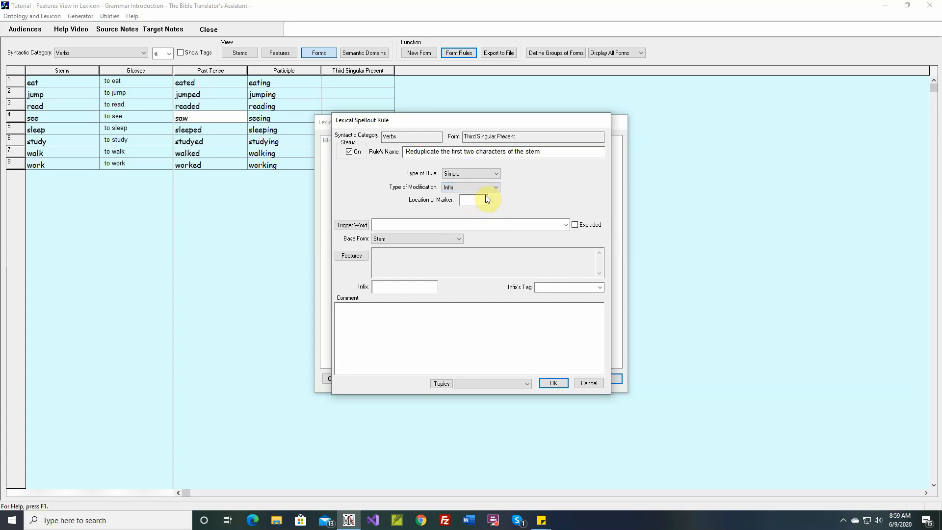
click(495, 187)
click(461, 196)
Make the prefix rule reduplicate the first 2 characters of the stem, with the prefix's tag Third Singular Present.
click(509, 188)
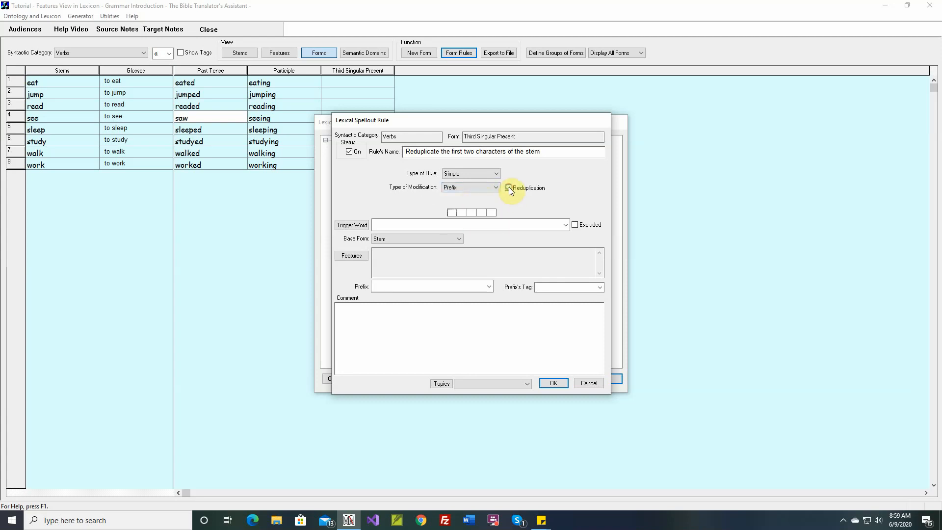
click(490, 287)
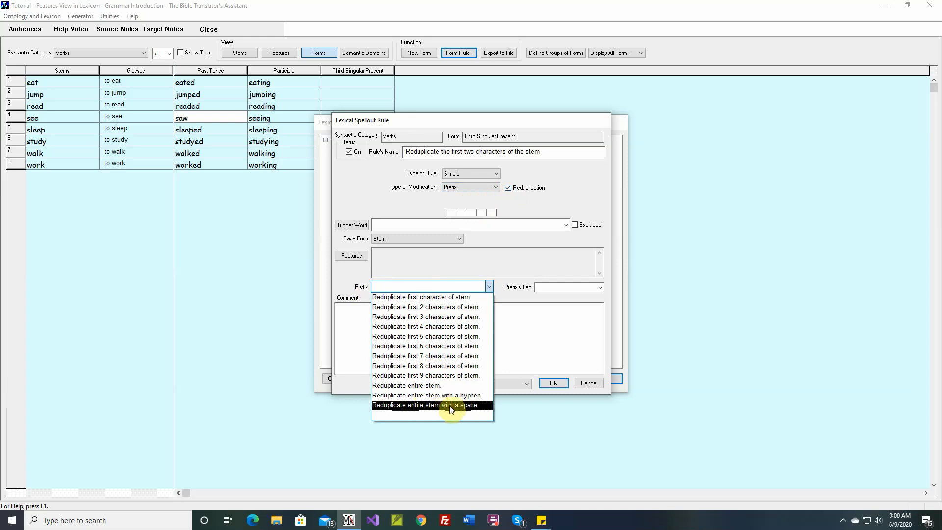
click(446, 306)
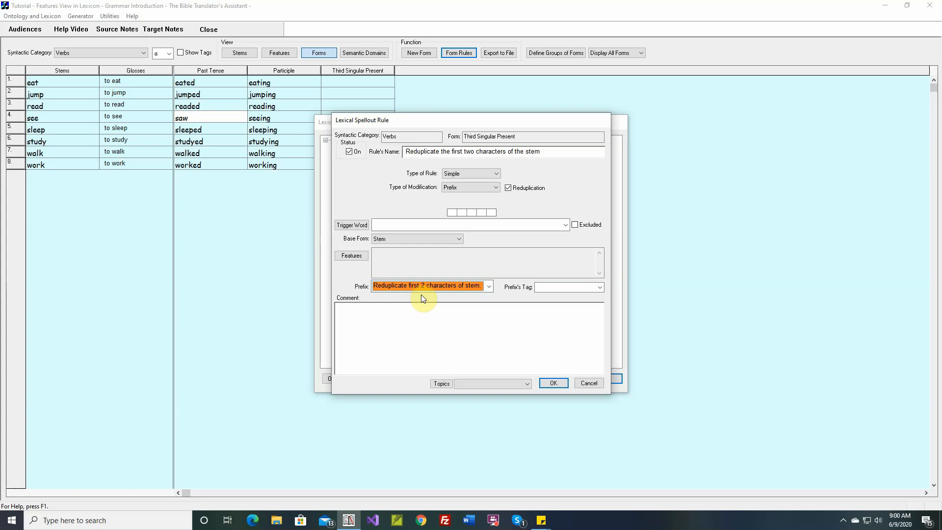
click(549, 288)
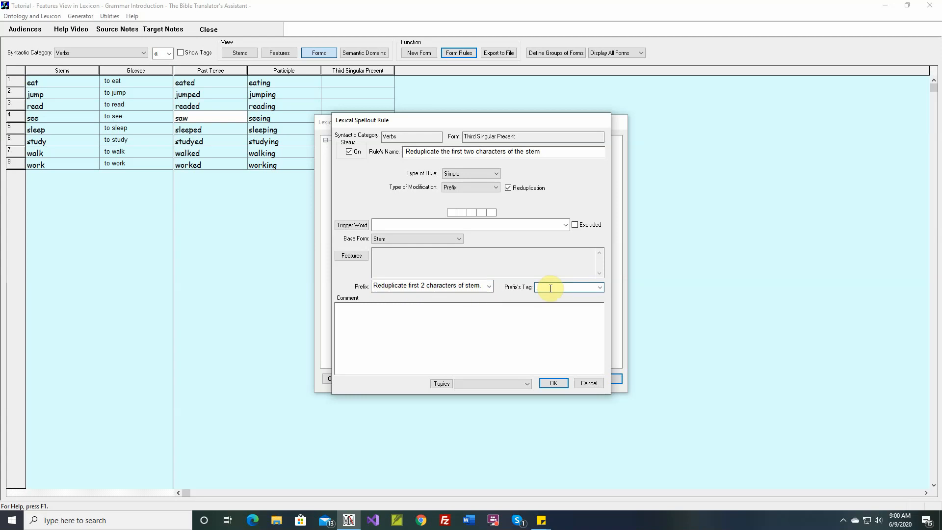
text(Third Singular Present)
Save the reduplication rule without specifying phonetic features, and show tags in the verb forms table.
click(555, 384)
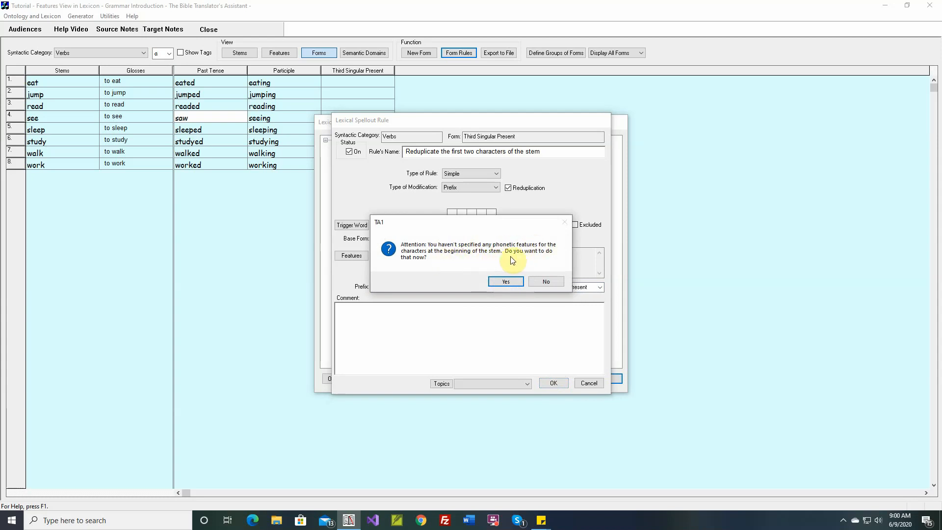
drag(472, 219, 472, 251)
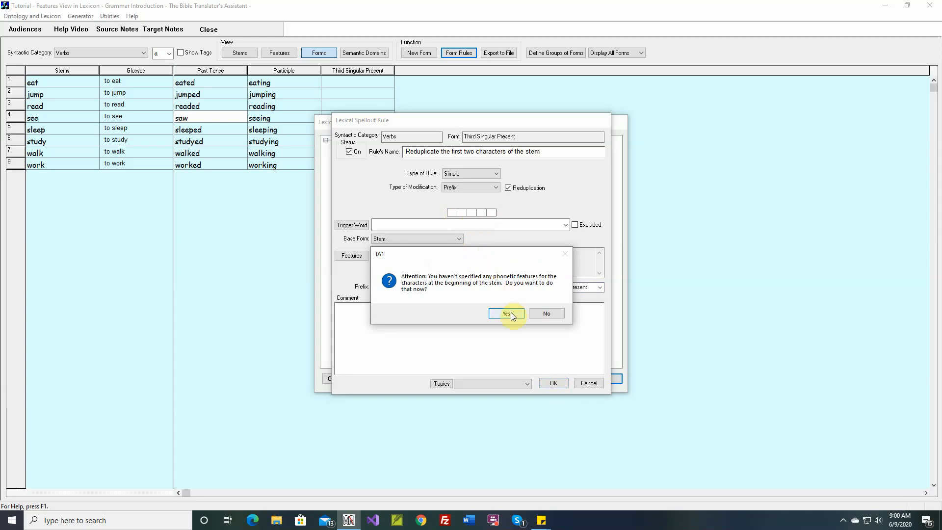
click(542, 312)
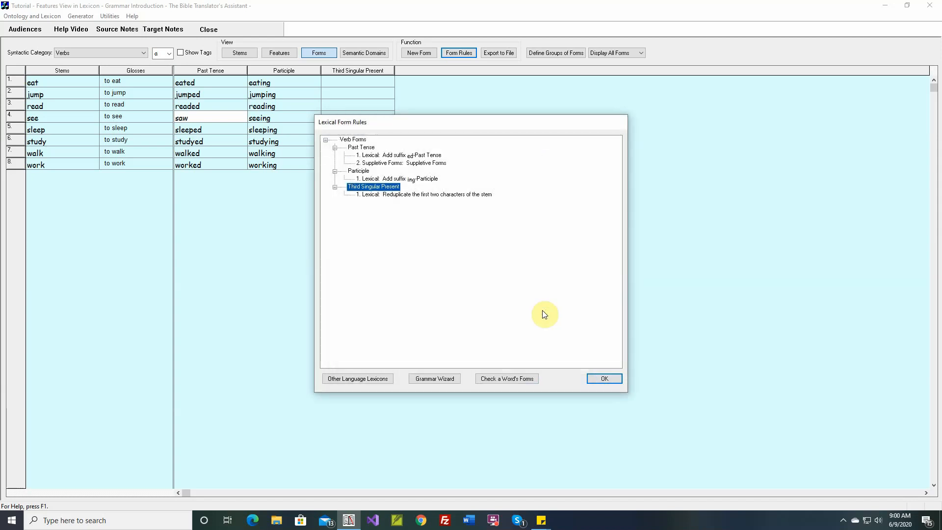
click(603, 380)
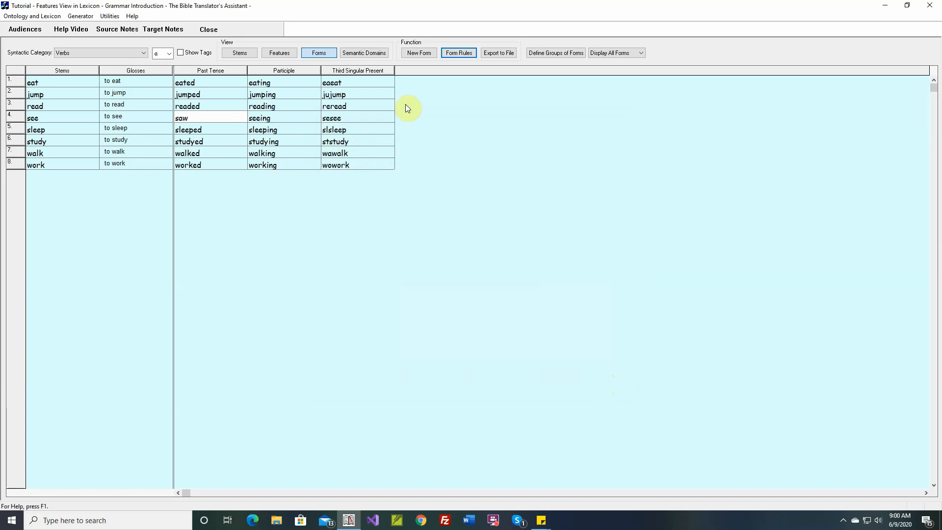
click(180, 53)
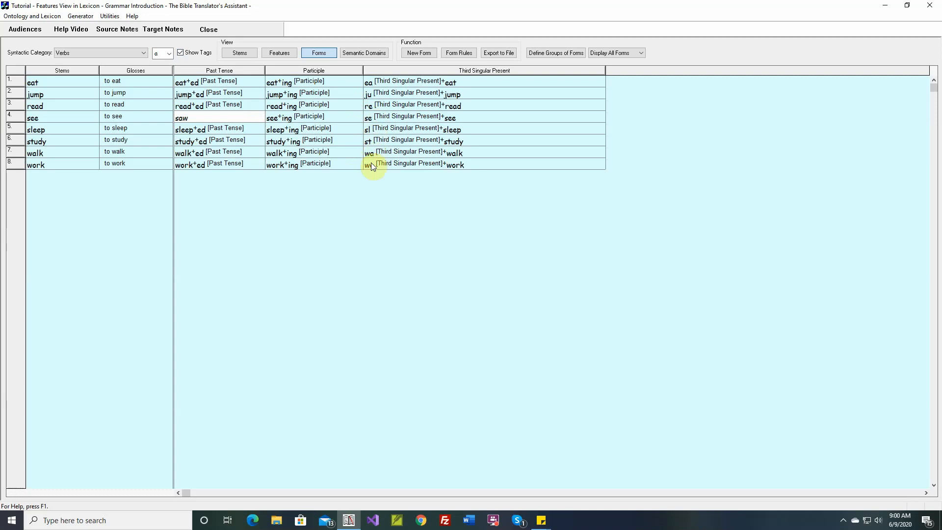
Reopen the Third Singular Present reduplication rule and require the stem's first character to be a Consonant.
click(459, 53)
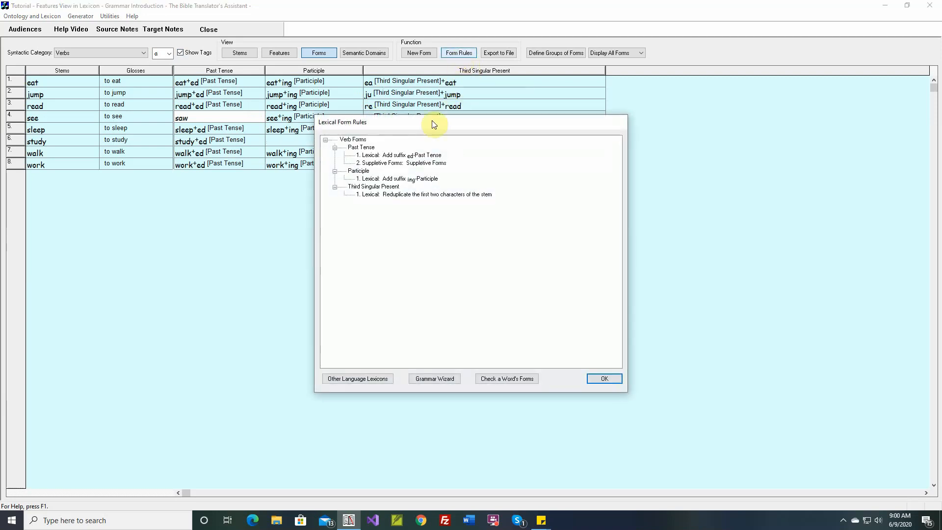
double_click(407, 195)
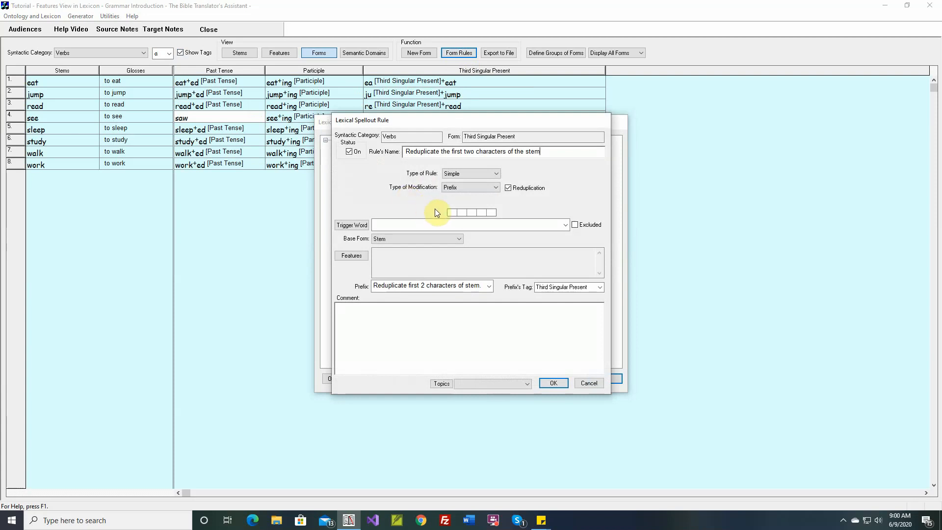
mouse_move(453, 216)
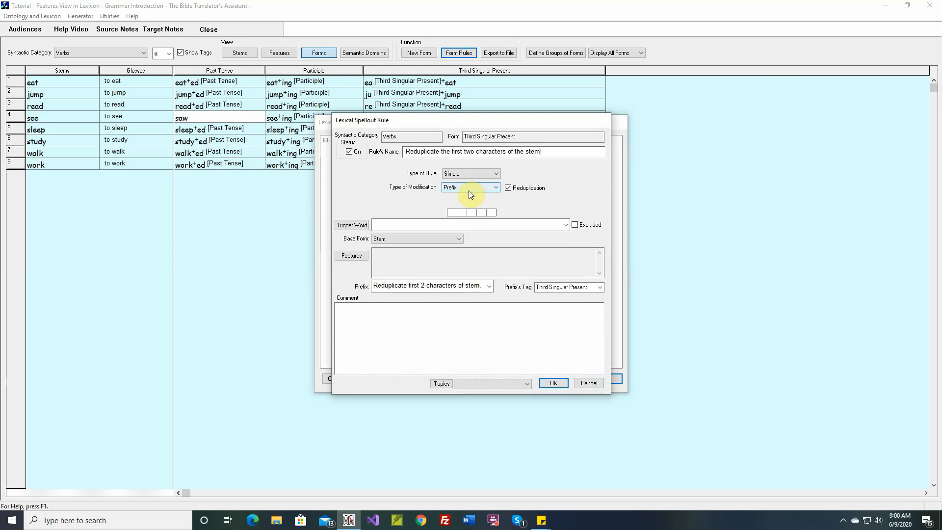
click(451, 212)
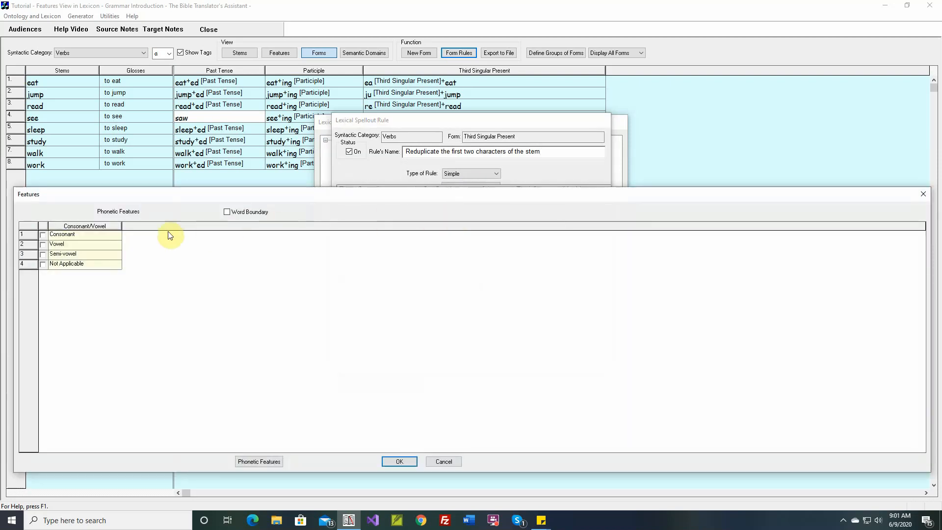
click(43, 234)
click(397, 459)
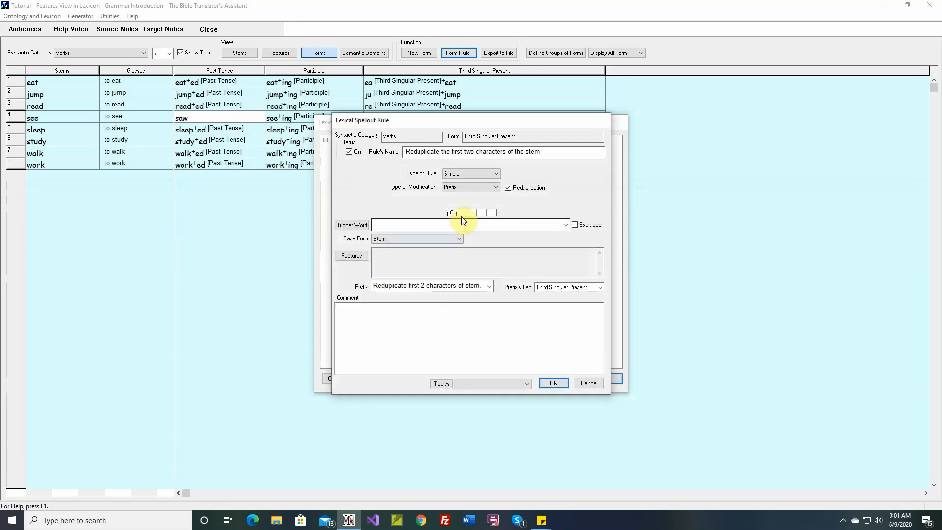
Require the stem's second character to be a Vowel and apply the rule to the verb forms.
click(463, 214)
click(44, 244)
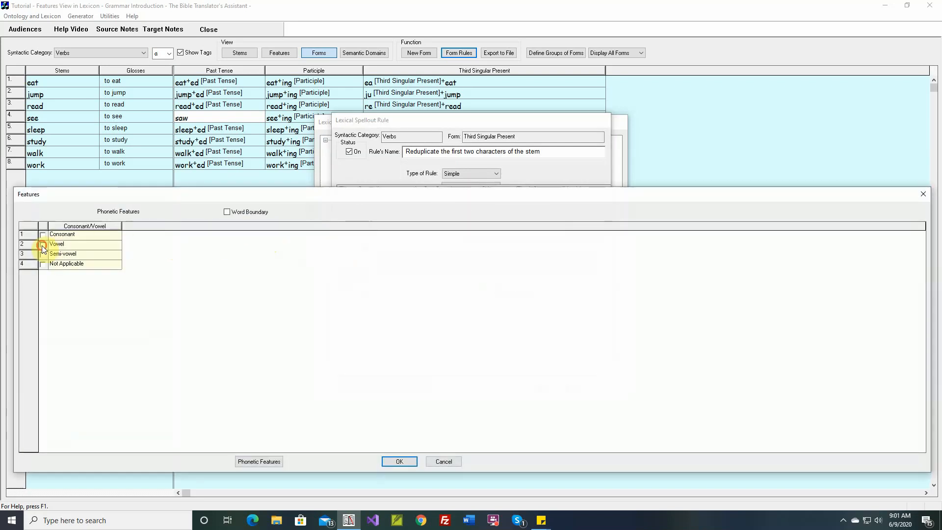
click(400, 462)
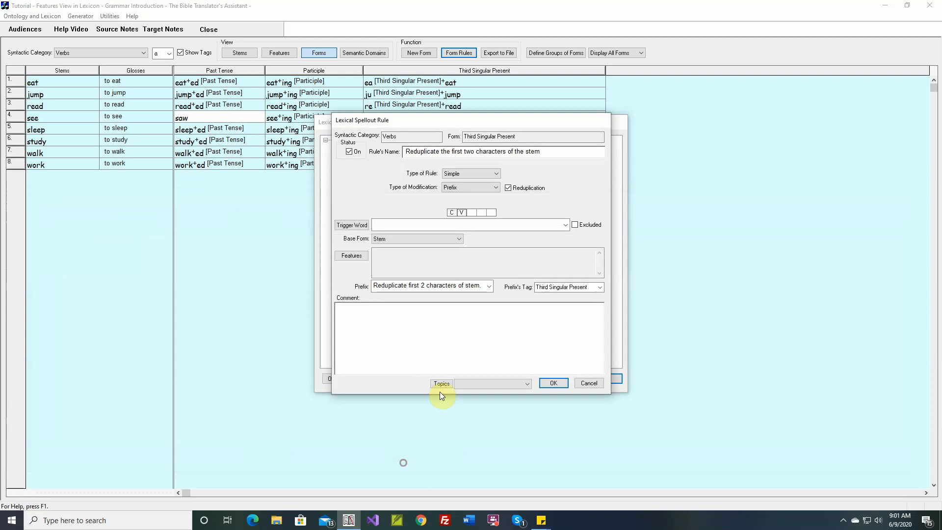
click(553, 382)
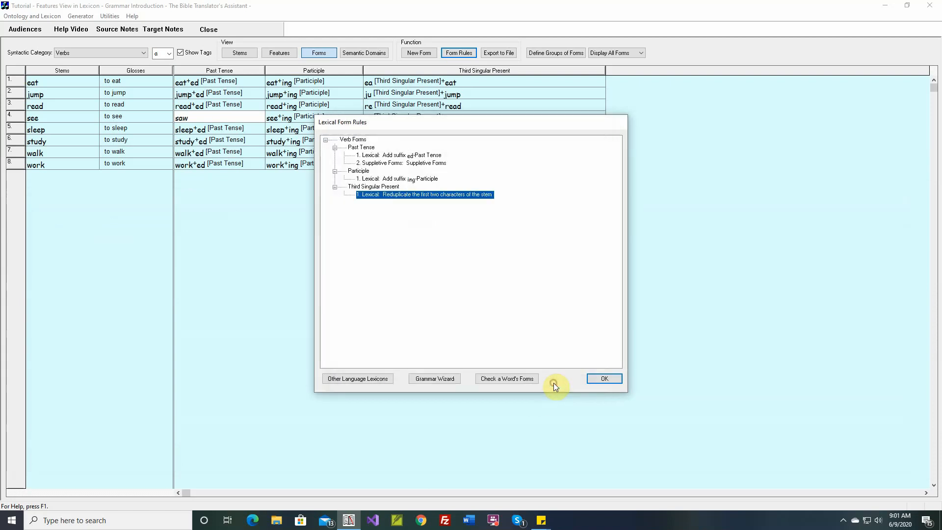
click(599, 378)
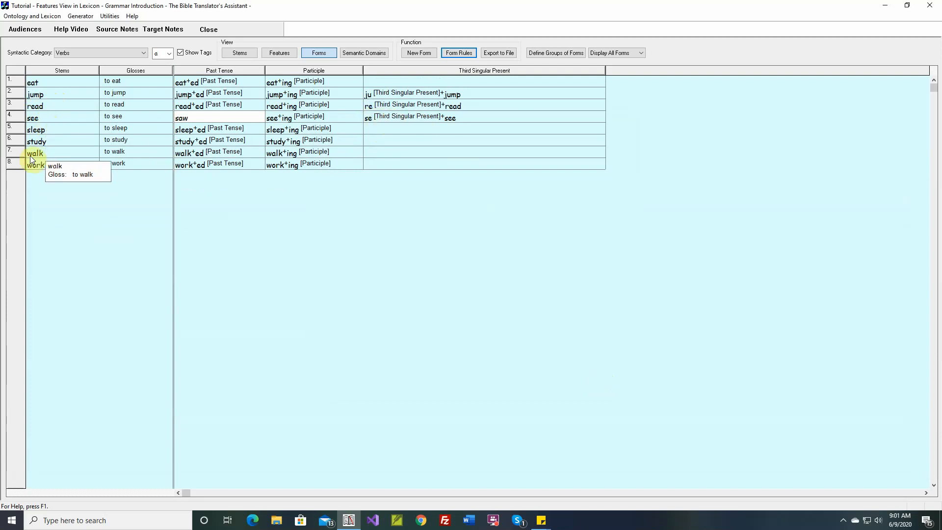
Edit the reduplication rule so the stem's first character may also be a Semi-vowel, and apply it to the verb forms.
click(464, 57)
double_click(389, 195)
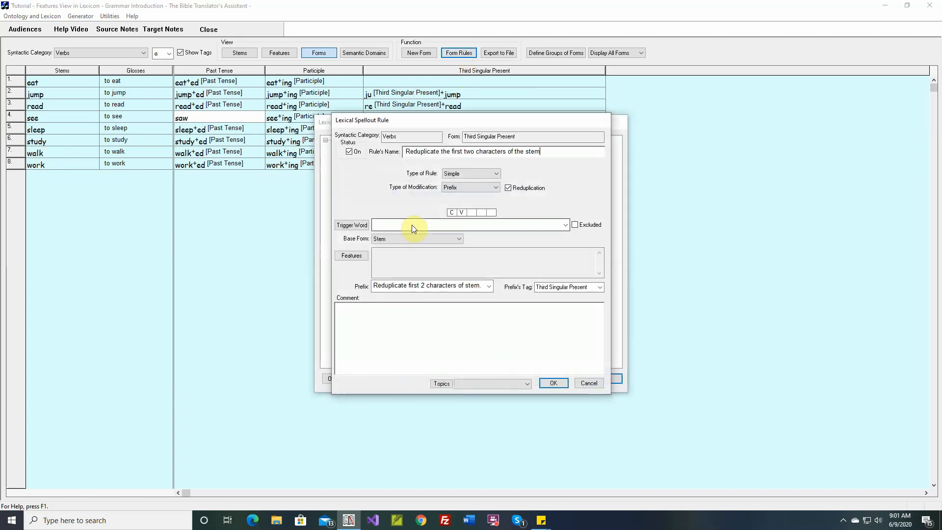
double_click(451, 212)
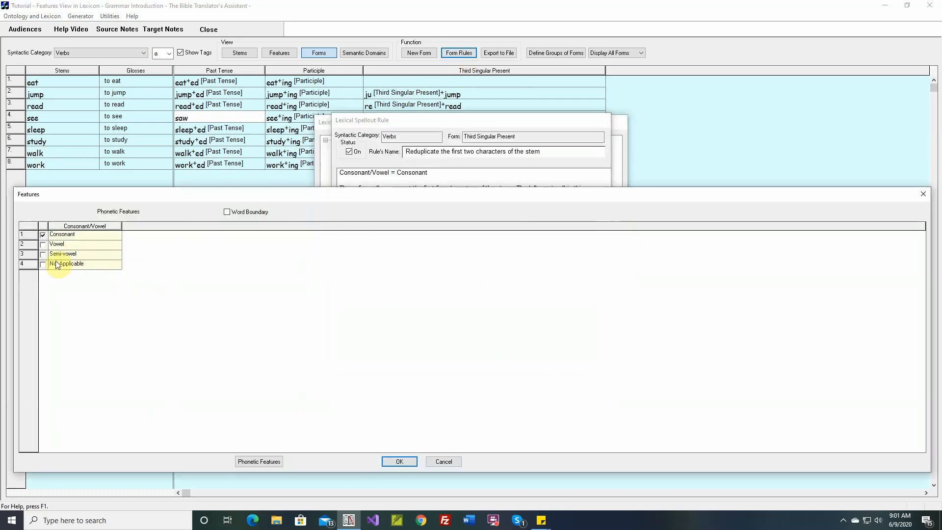
click(43, 254)
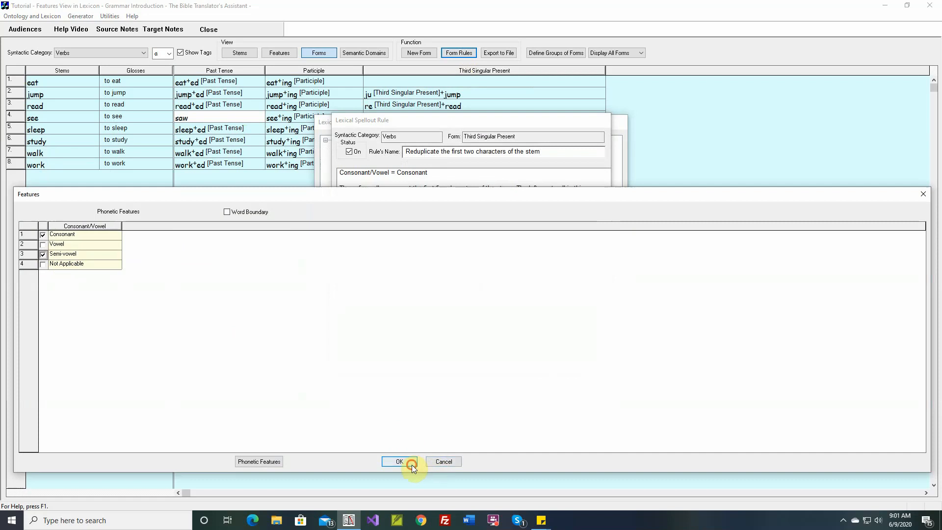
click(400, 462)
click(548, 385)
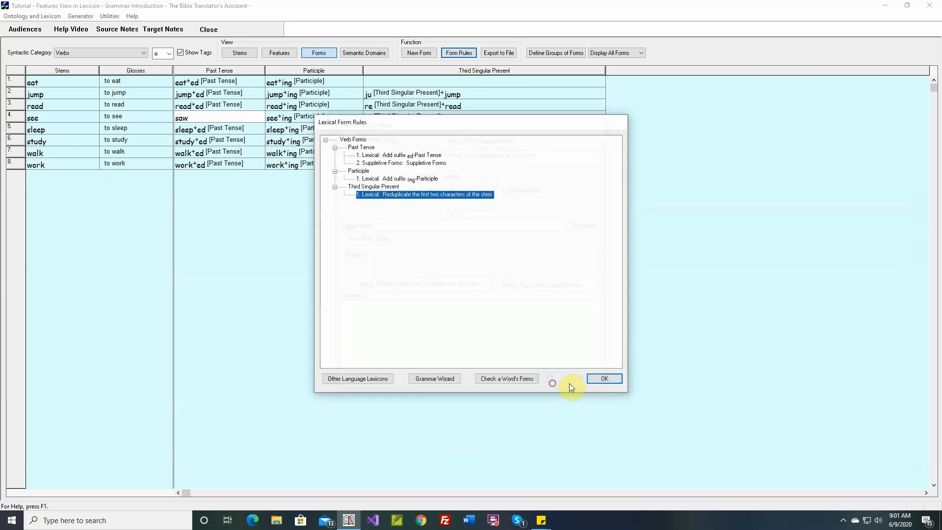
click(601, 382)
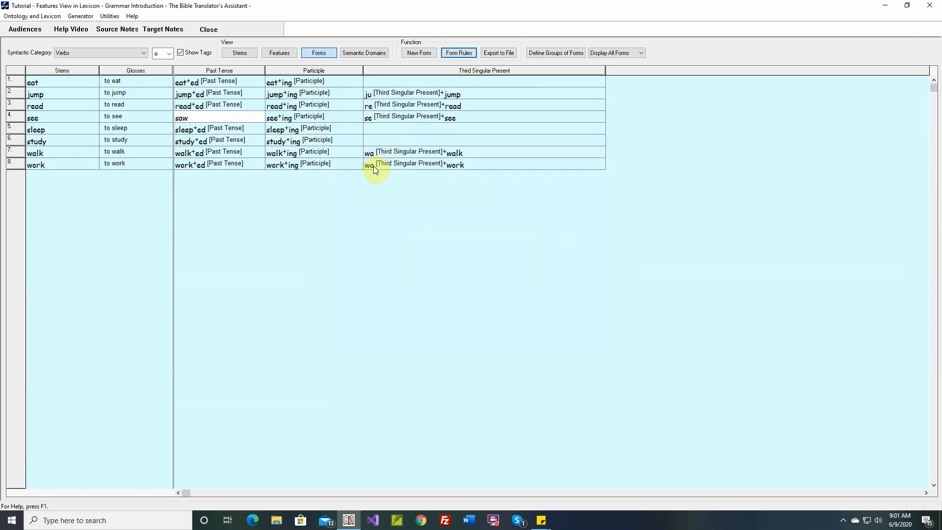
Change the rule's prefix to reduplicate the entire stem with a hyphen, and apply it to the verb forms.
click(456, 53)
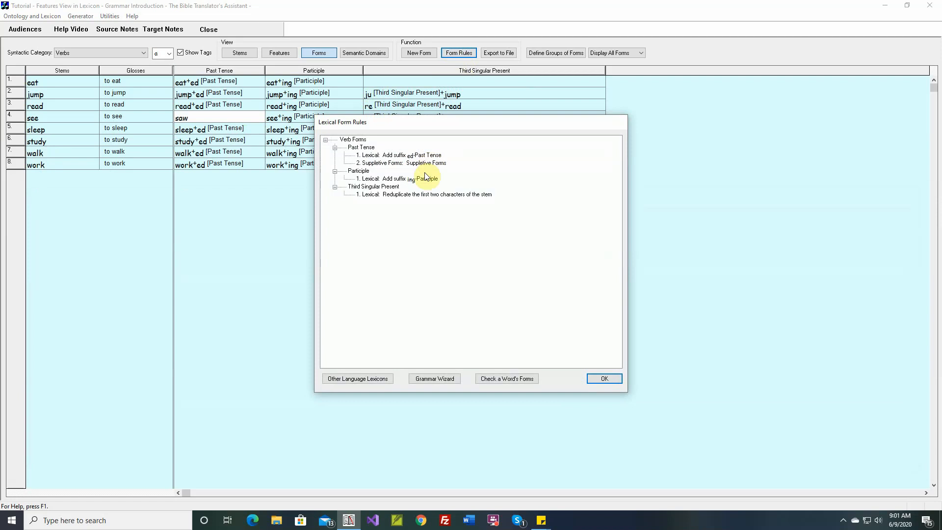
double_click(422, 195)
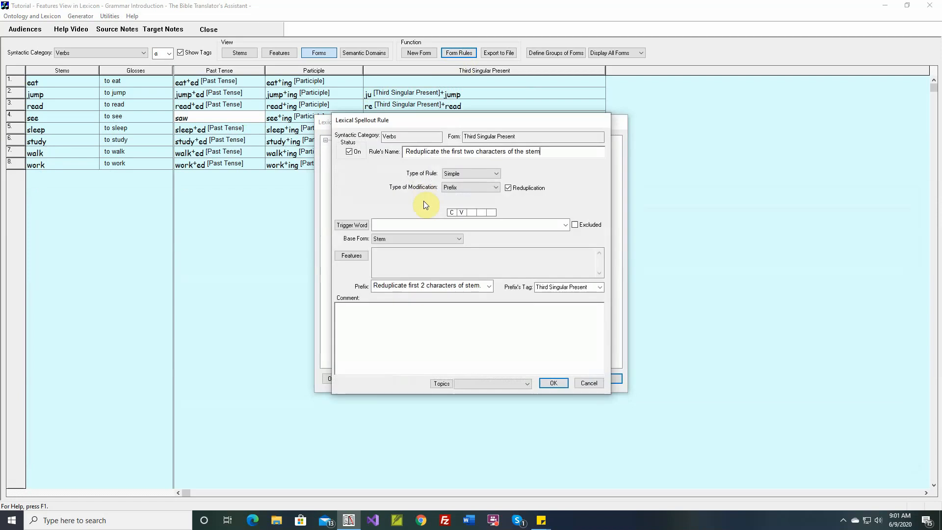
click(422, 286)
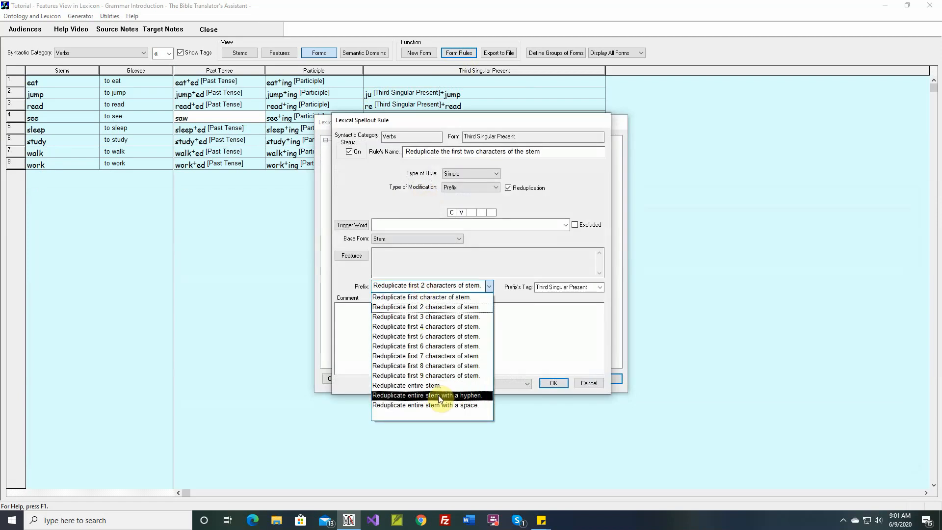
click(435, 395)
click(554, 383)
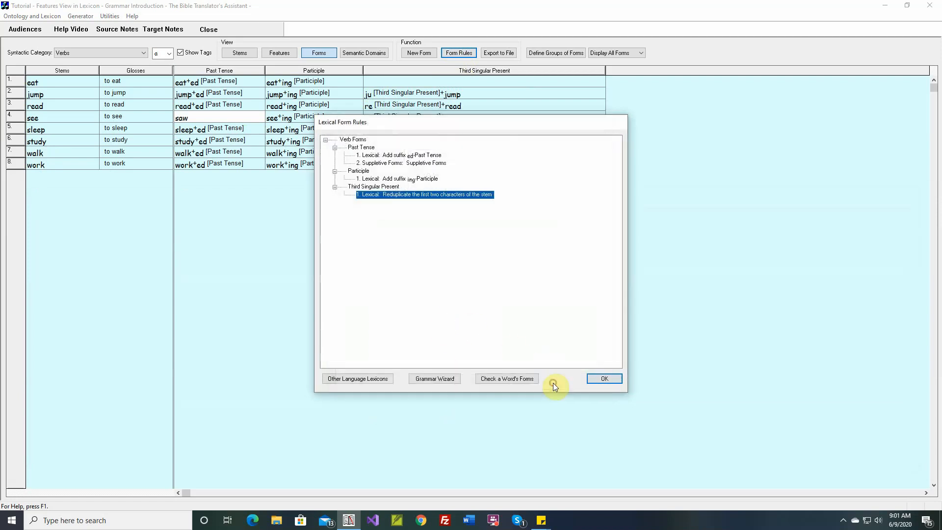
click(597, 380)
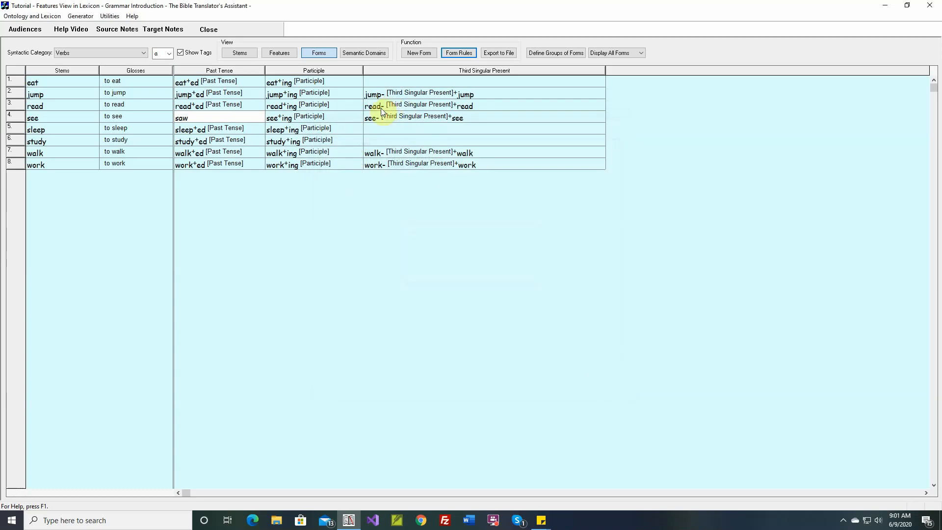
Switch the Third Singular Present rule to a Suffix with reduplication of the last 3 characters of the stem.
click(454, 54)
double_click(404, 194)
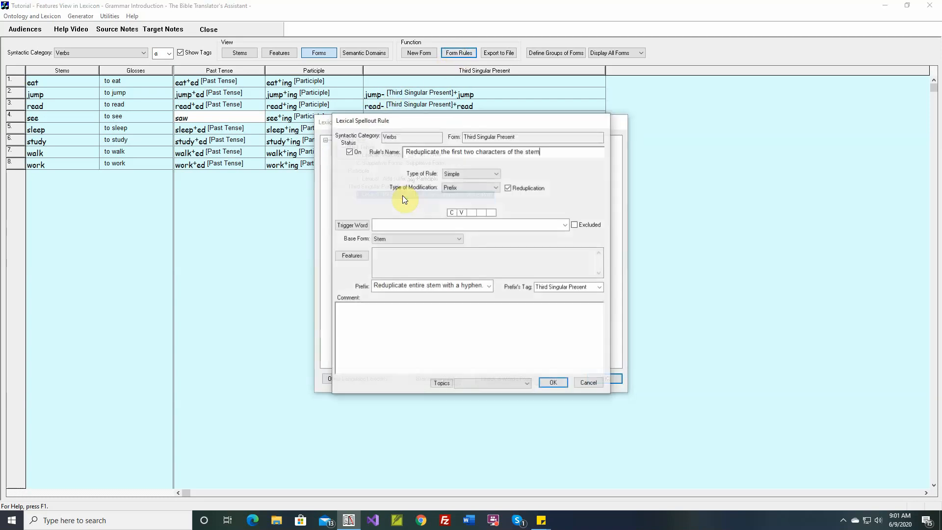
click(493, 188)
click(473, 202)
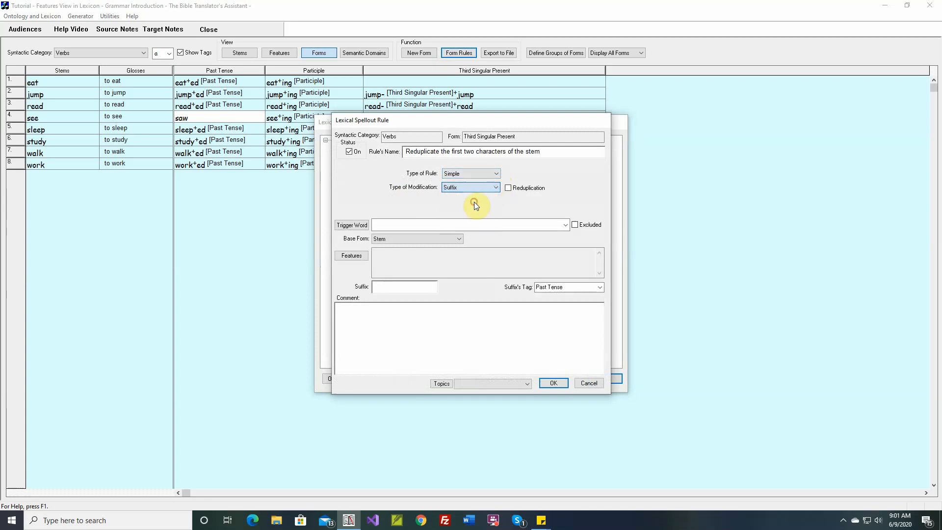
click(508, 188)
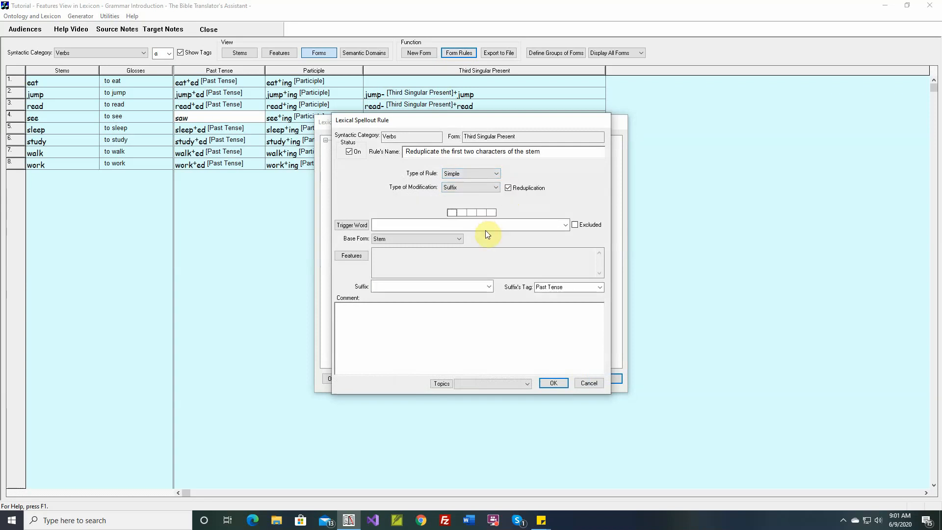
click(491, 288)
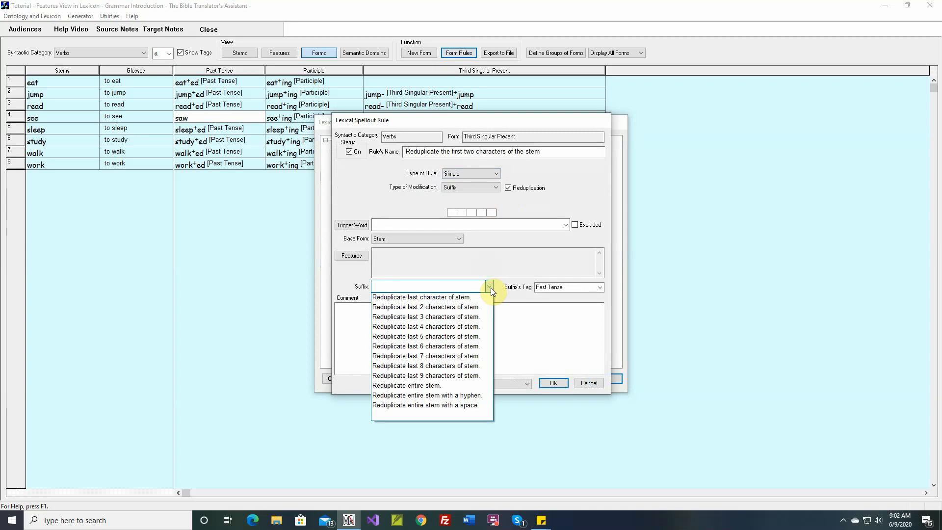
click(432, 317)
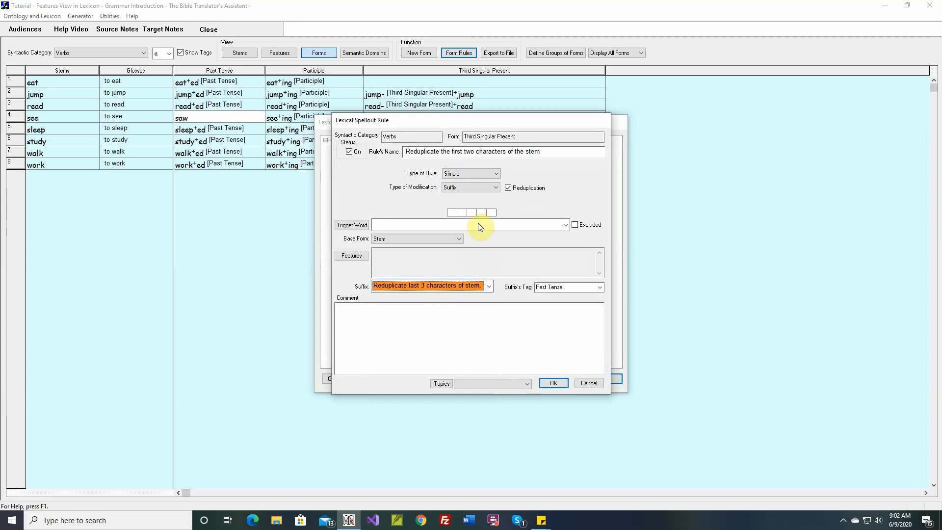
Save the suffix reduplication rule without character conditions and apply it to the verb forms.
mouse_move(467, 215)
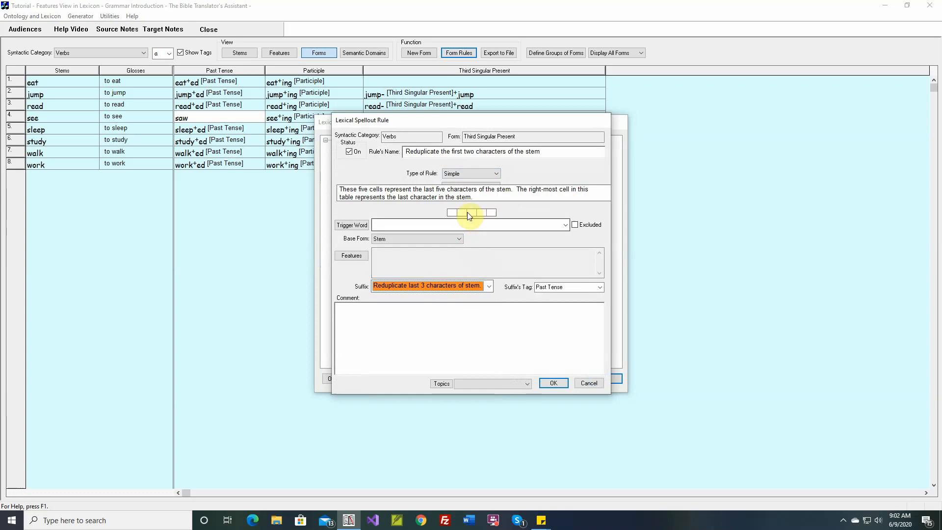
click(551, 382)
click(552, 282)
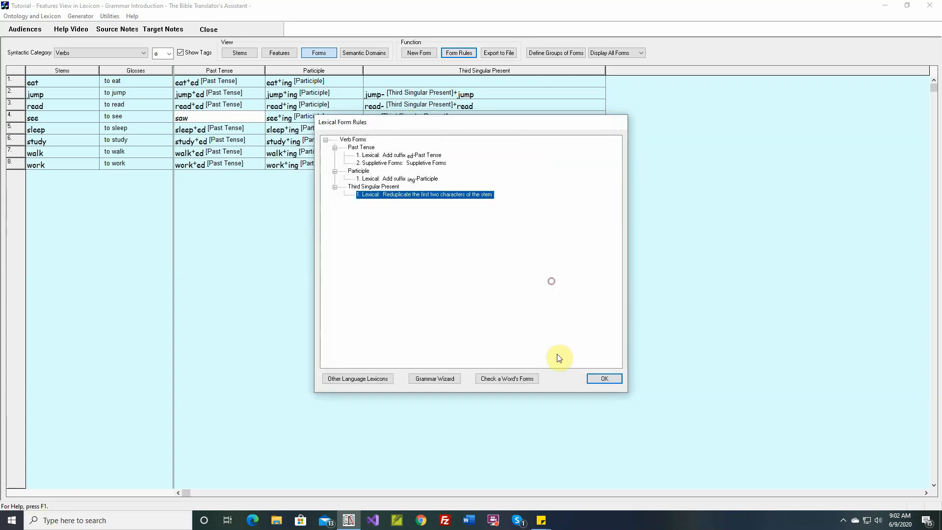
click(597, 378)
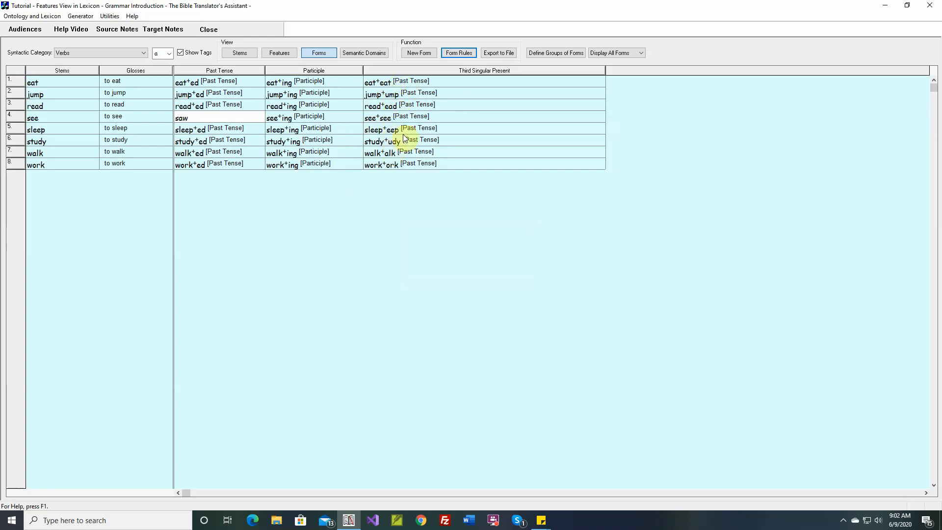
Edit the Third Singular Present rule to require a Consonant as the stem's last character.
click(459, 54)
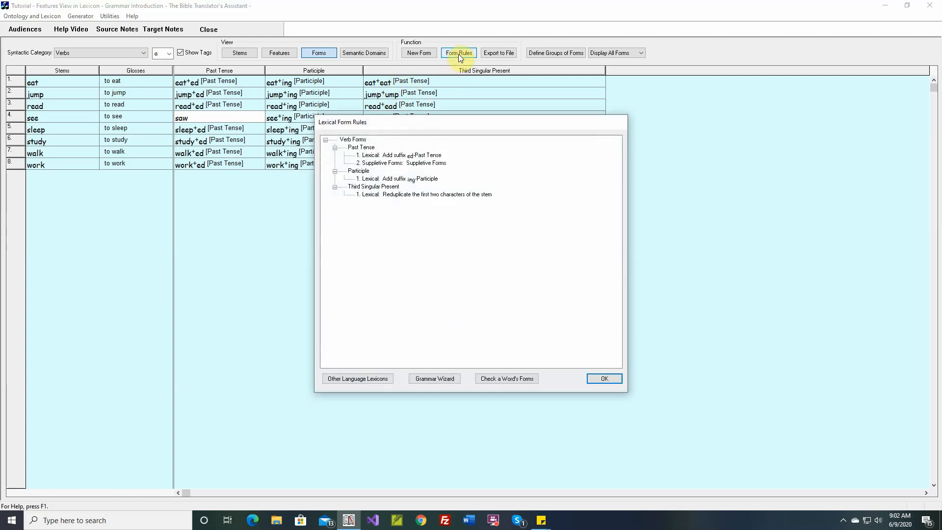
double_click(409, 195)
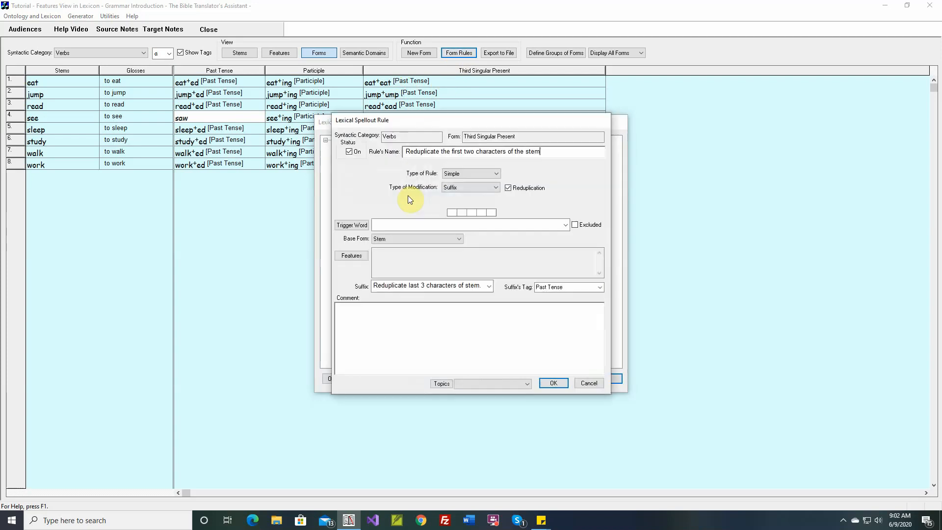
mouse_move(488, 218)
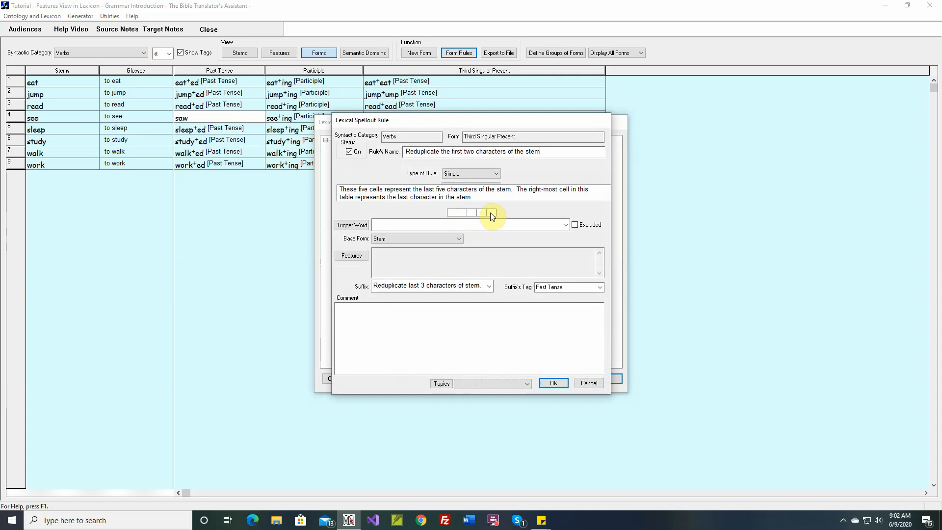
click(492, 214)
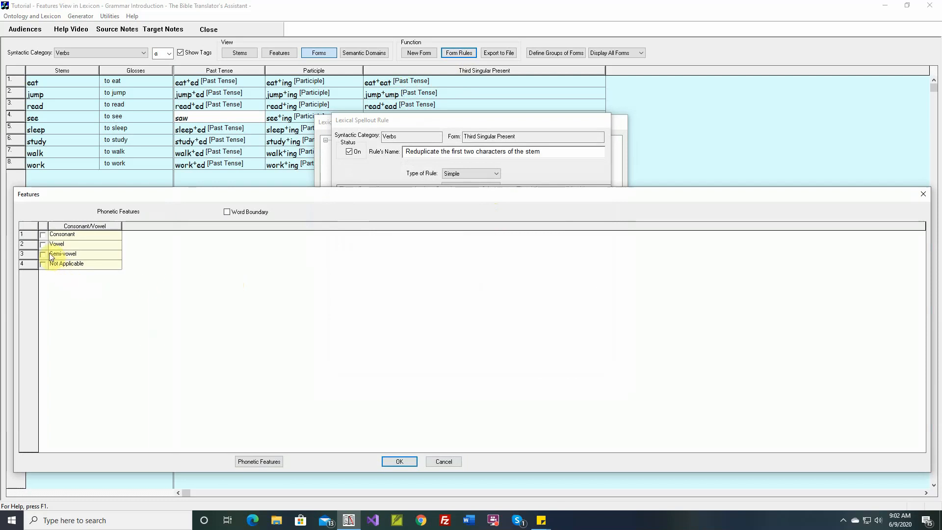
click(43, 235)
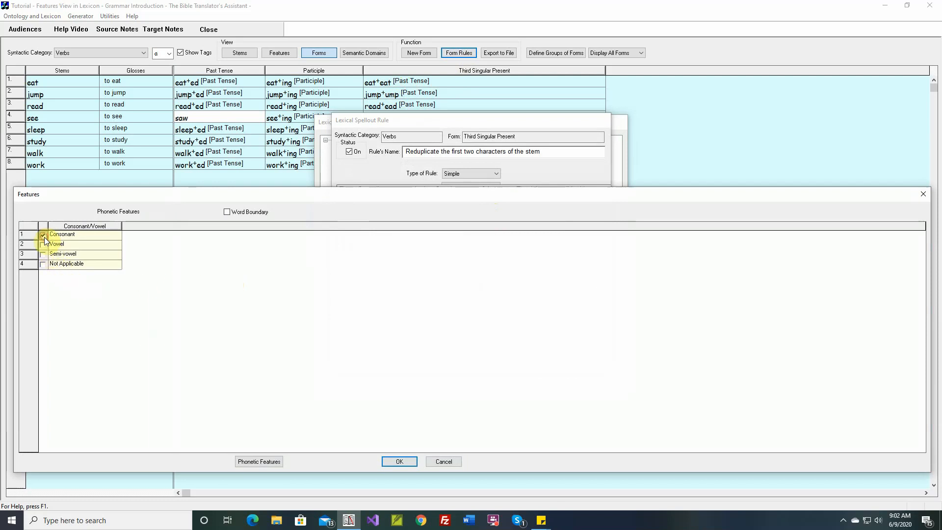
click(397, 462)
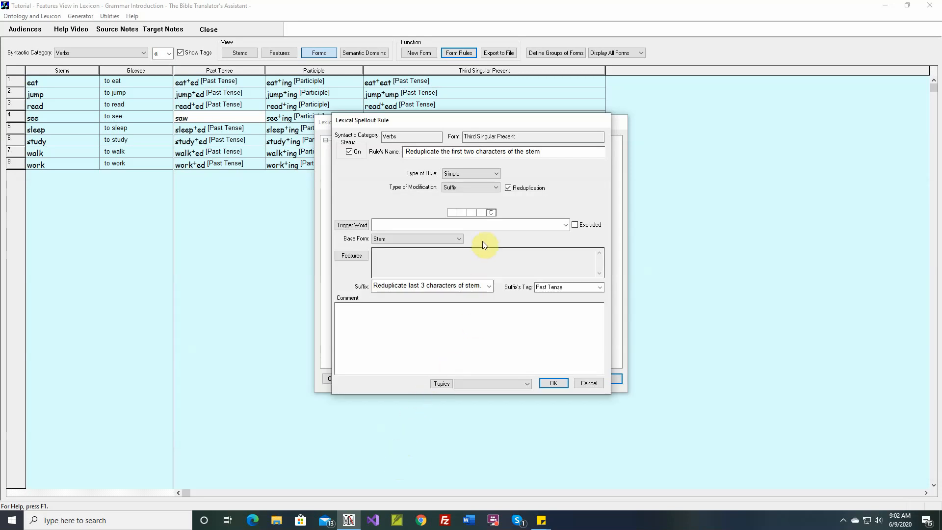
Require the stem's second-to-last character to be a Vowel and apply the rule to the verb forms.
click(482, 212)
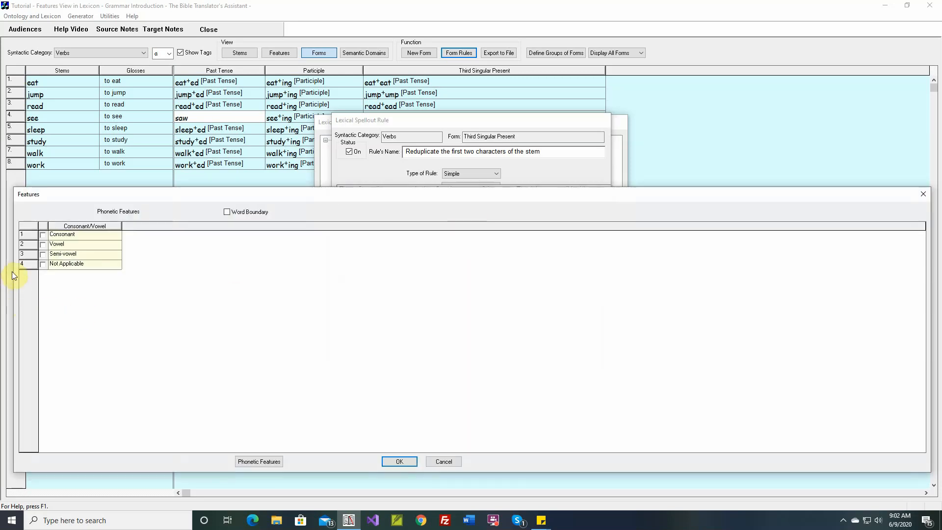
click(43, 244)
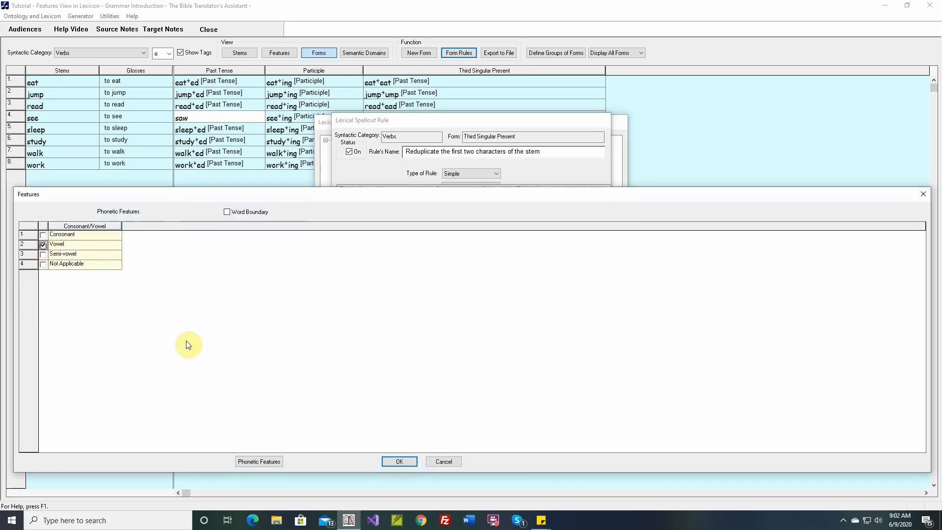
click(399, 462)
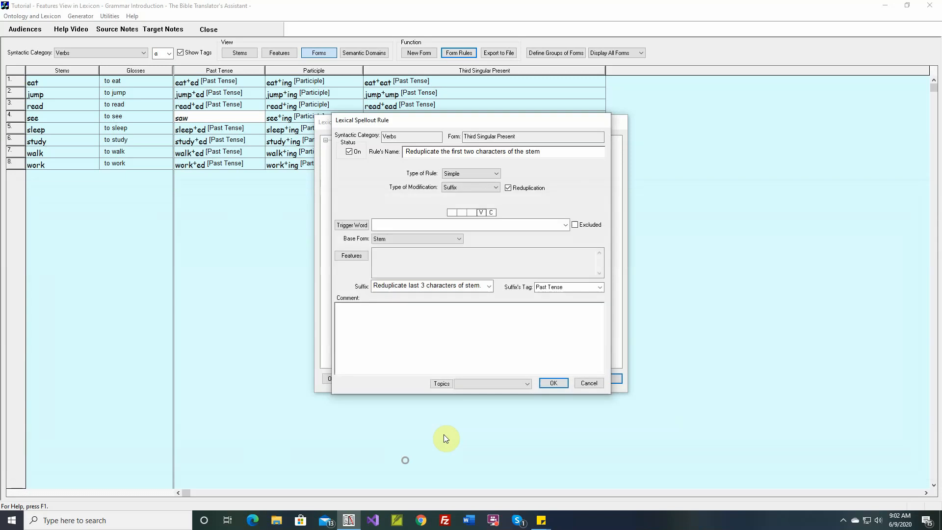
click(553, 383)
click(603, 379)
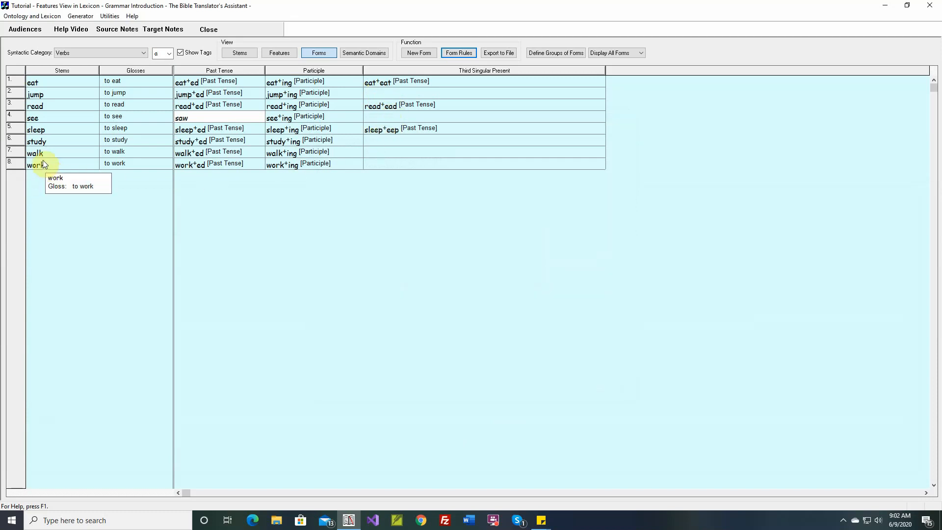
Change the Third Singular Present rule's suffix to reduplicate the entire stem with a space, and apply it to the verb forms.
mouse_move(40, 154)
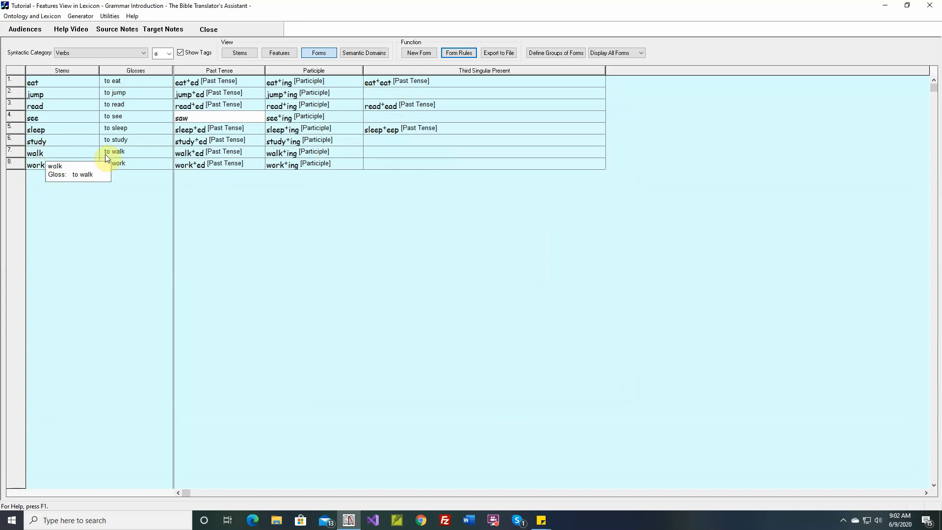
click(456, 56)
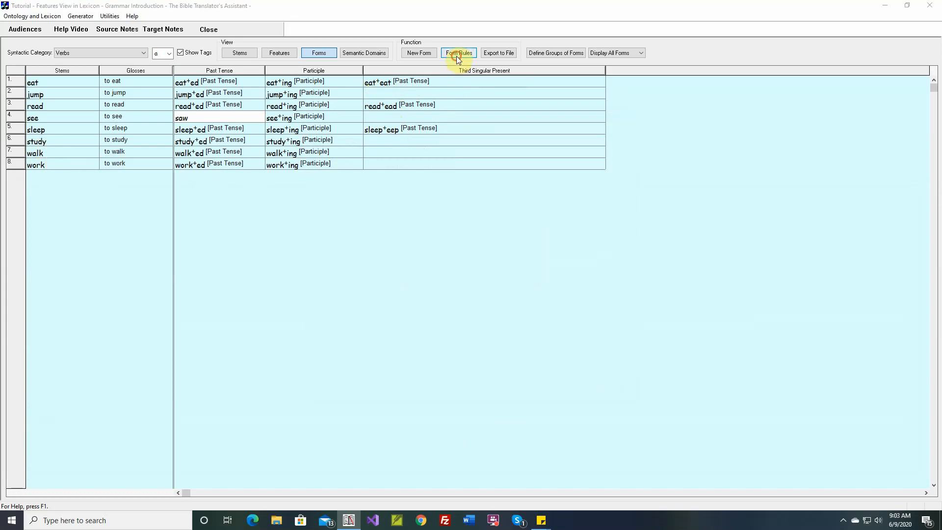
double_click(434, 195)
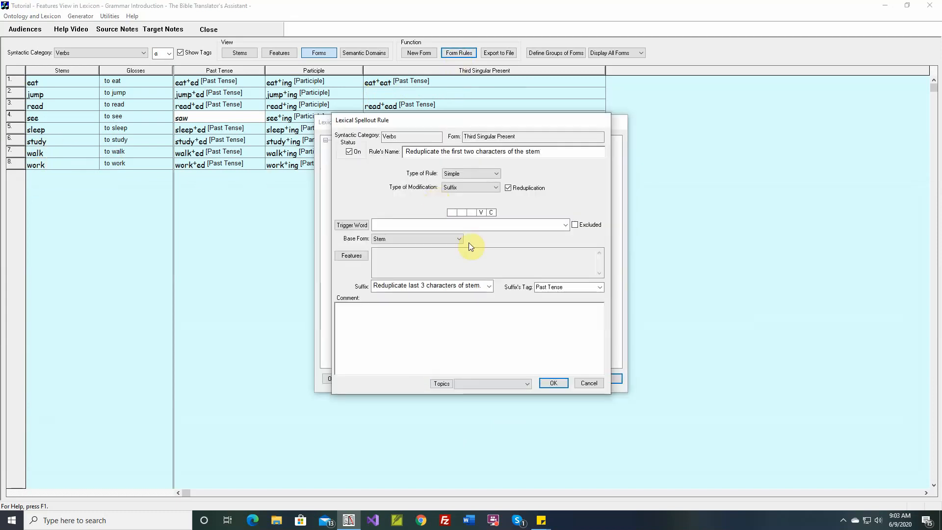
click(481, 288)
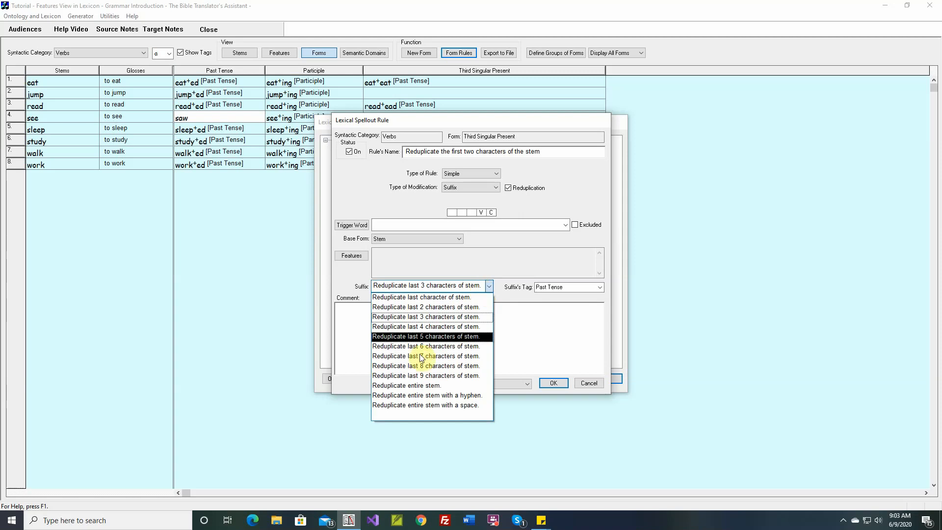
click(426, 406)
click(553, 383)
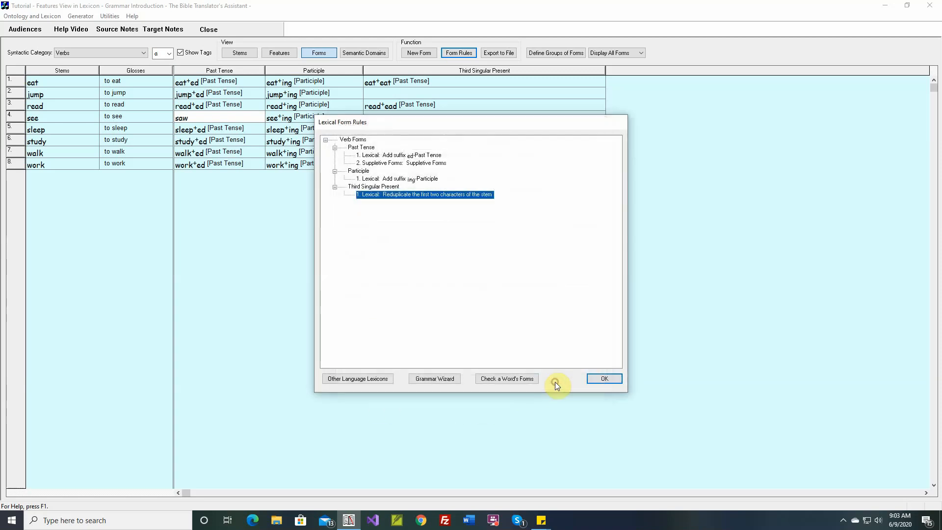
click(602, 381)
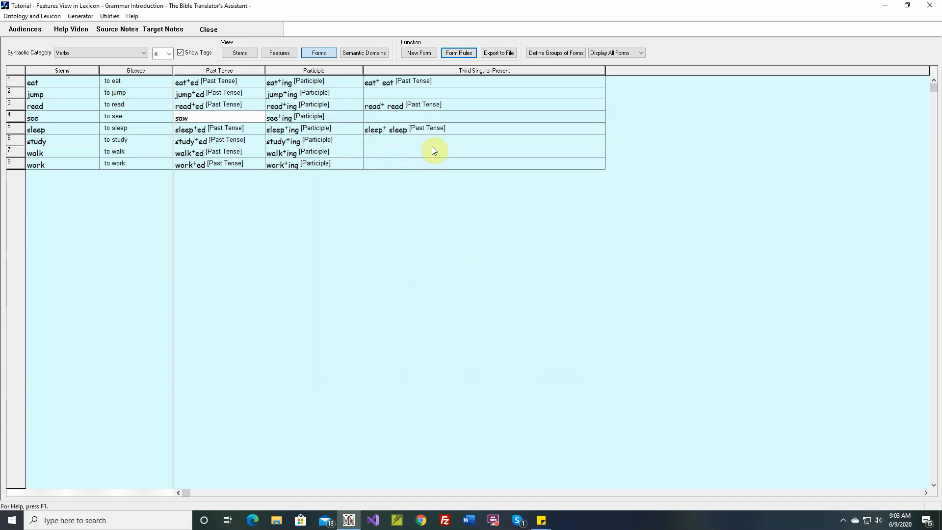